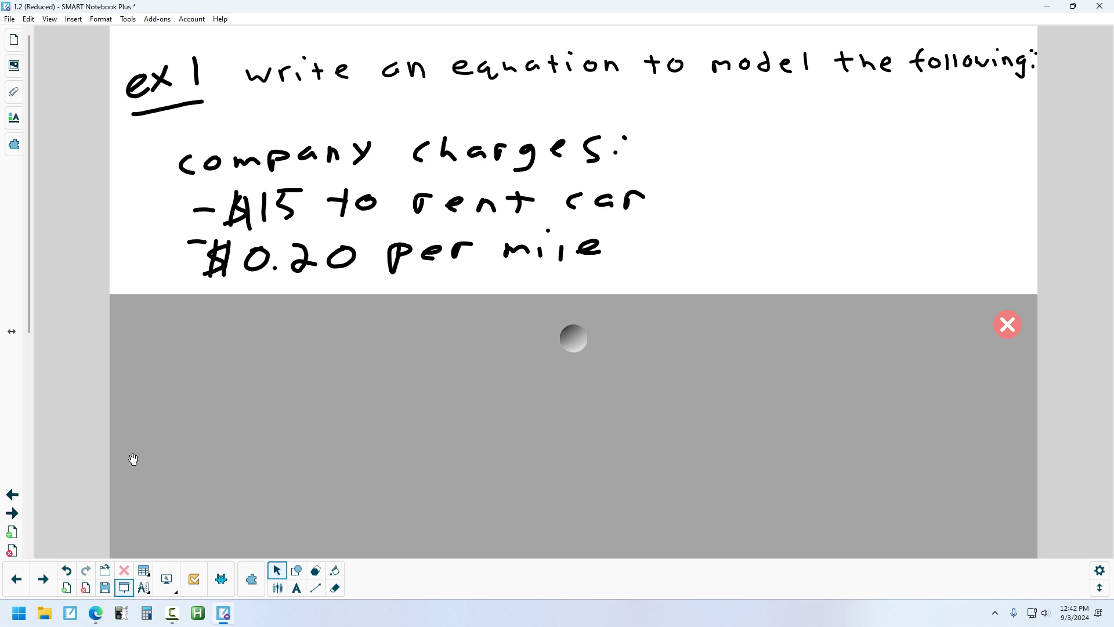
Step: Drag the Screen Shade down to reveal 'Let y' = total cost and 'Let x' = miles driven
{"action": "left_click_drag", "start_coordinate": [133, 459], "coordinate": [147, 512]}
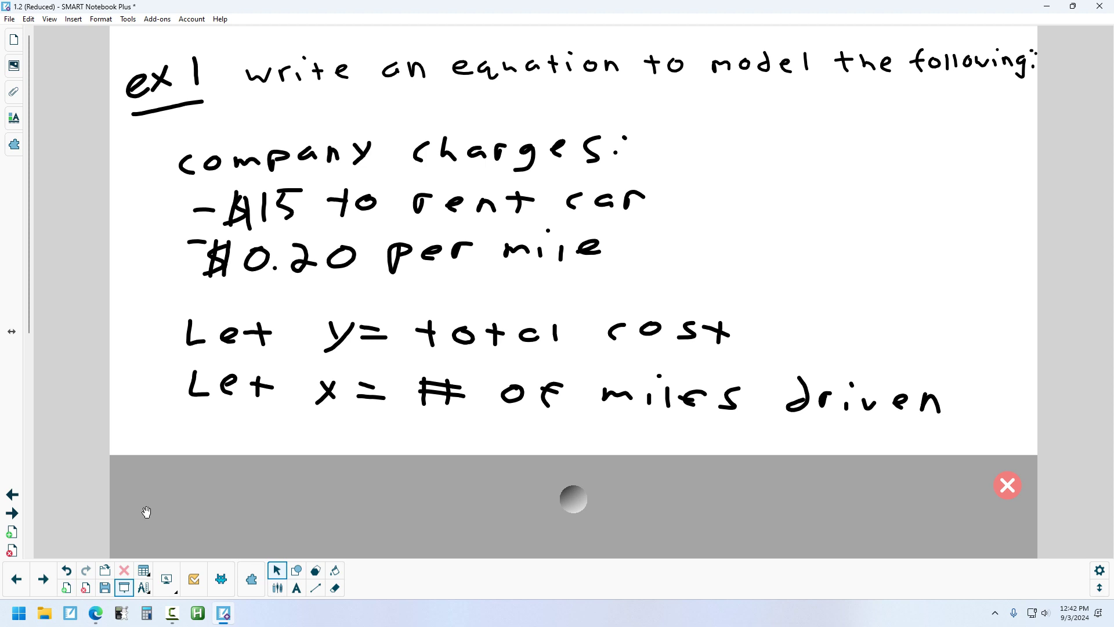
{"action": "scroll", "coordinate": [147, 511], "scroll_direction": "down", "scroll_amount": 1}
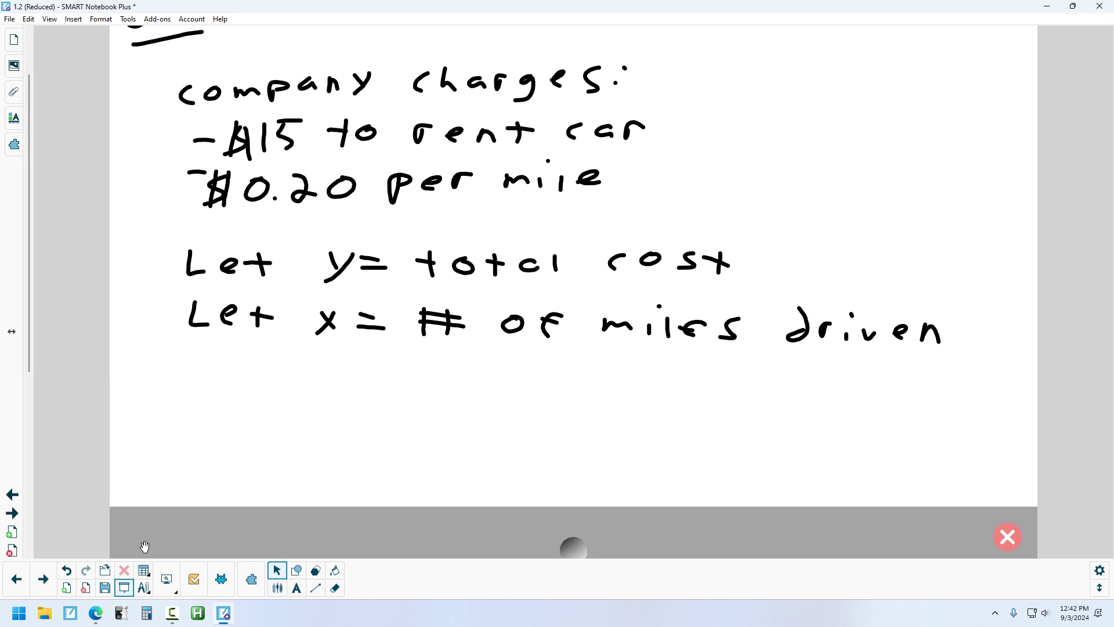
Step: Handwrite y = 0.20x + 15 with the pen beneath the definitions and draw a box around it
{"action": "left_click", "coordinate": [278, 587]}
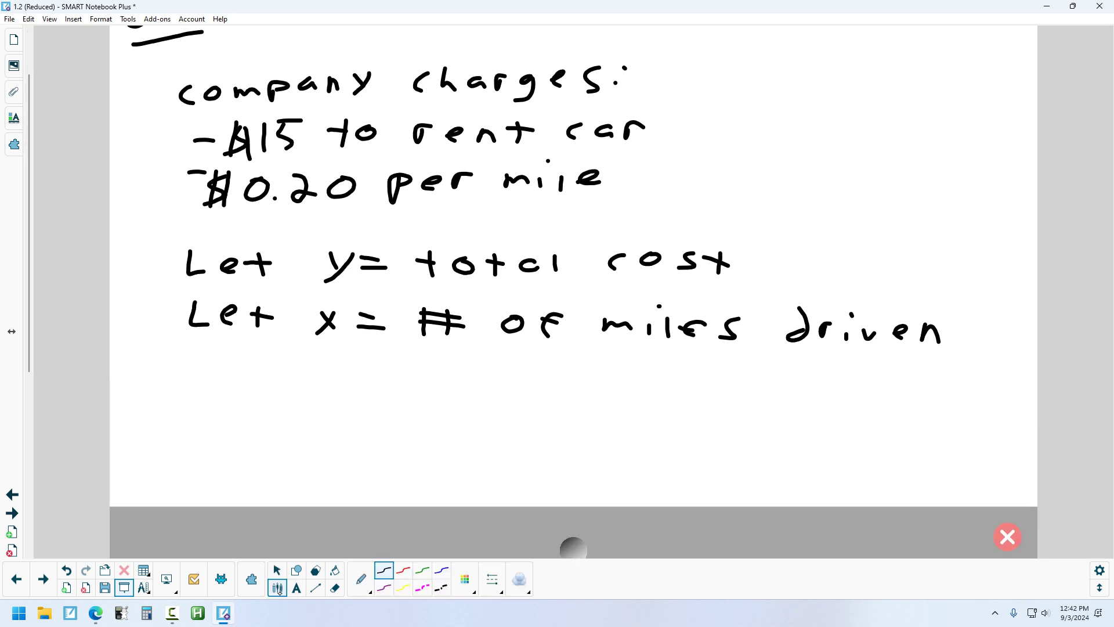
{"action": "mouse_move", "coordinate": [288, 385]}
{"action": "left_mouse_down"}
{"action": "mouse_move", "coordinate": [312, 427]}
{"action": "mouse_move", "coordinate": [328, 409]}
{"action": "left_mouse_up"}
{"action": "mouse_move", "coordinate": [357, 398]}
{"action": "left_mouse_down"}
{"action": "mouse_move", "coordinate": [374, 413]}
{"action": "mouse_move", "coordinate": [374, 398]}
{"action": "left_mouse_up"}
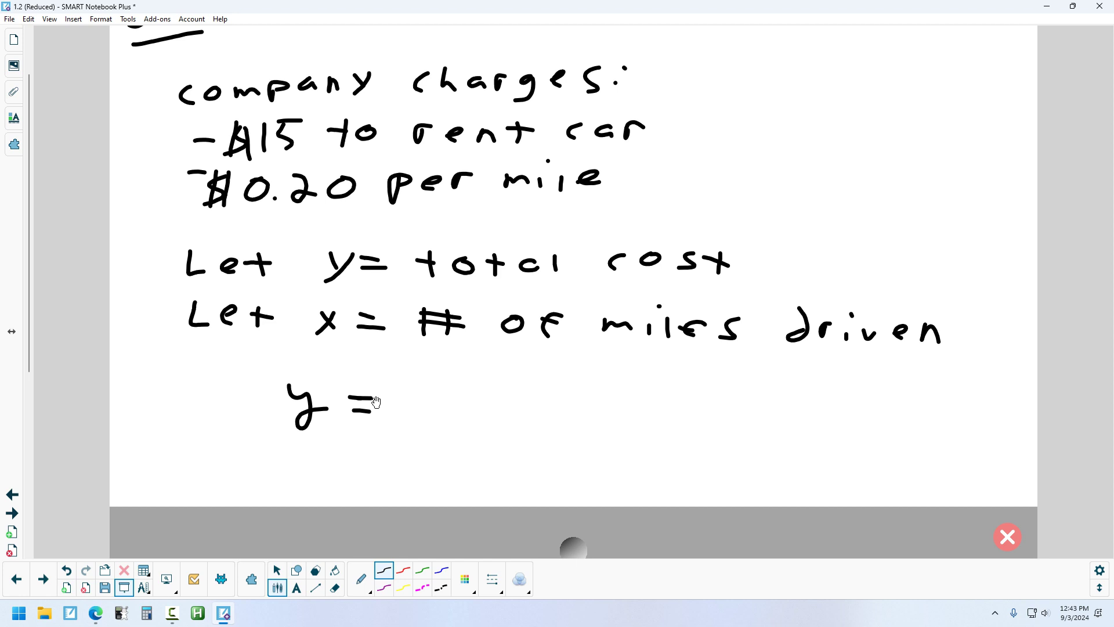
{"action": "left_click_drag", "start_coordinate": [529, 397], "coordinate": [529, 420]}
{"action": "mouse_move", "coordinate": [519, 408]}
{"action": "left_mouse_down"}
{"action": "mouse_move", "coordinate": [543, 406]}
{"action": "mouse_move", "coordinate": [591, 401]}
{"action": "mouse_move", "coordinate": [587, 415]}
{"action": "mouse_move", "coordinate": [612, 401]}
{"action": "left_mouse_up"}
{"action": "mouse_move", "coordinate": [399, 394]}
{"action": "left_mouse_down"}
{"action": "mouse_move", "coordinate": [387, 413]}
{"action": "mouse_move", "coordinate": [402, 401]}
{"action": "mouse_move", "coordinate": [435, 413]}
{"action": "mouse_move", "coordinate": [450, 403]}
{"action": "mouse_move", "coordinate": [501, 419]}
{"action": "left_mouse_up"}
{"action": "left_click", "coordinate": [410, 412]}
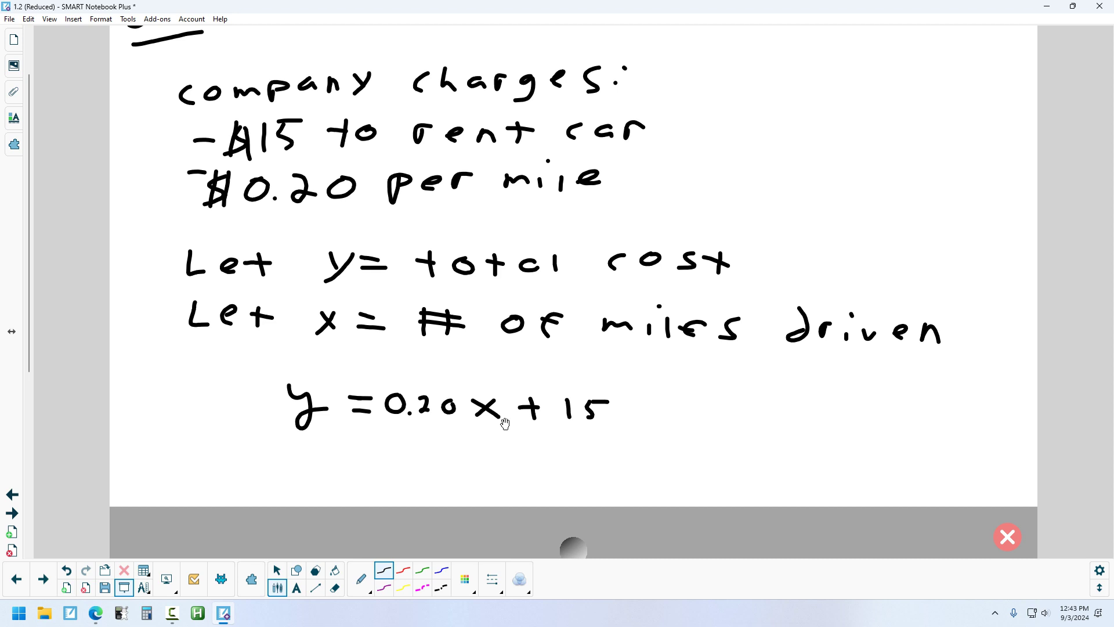
{"action": "mouse_move", "coordinate": [271, 362]}
{"action": "left_mouse_down"}
{"action": "mouse_move", "coordinate": [268, 415]}
{"action": "mouse_move", "coordinate": [411, 450]}
{"action": "mouse_move", "coordinate": [634, 458]}
{"action": "mouse_move", "coordinate": [605, 373]}
{"action": "mouse_move", "coordinate": [228, 370]}
{"action": "left_mouse_up"}
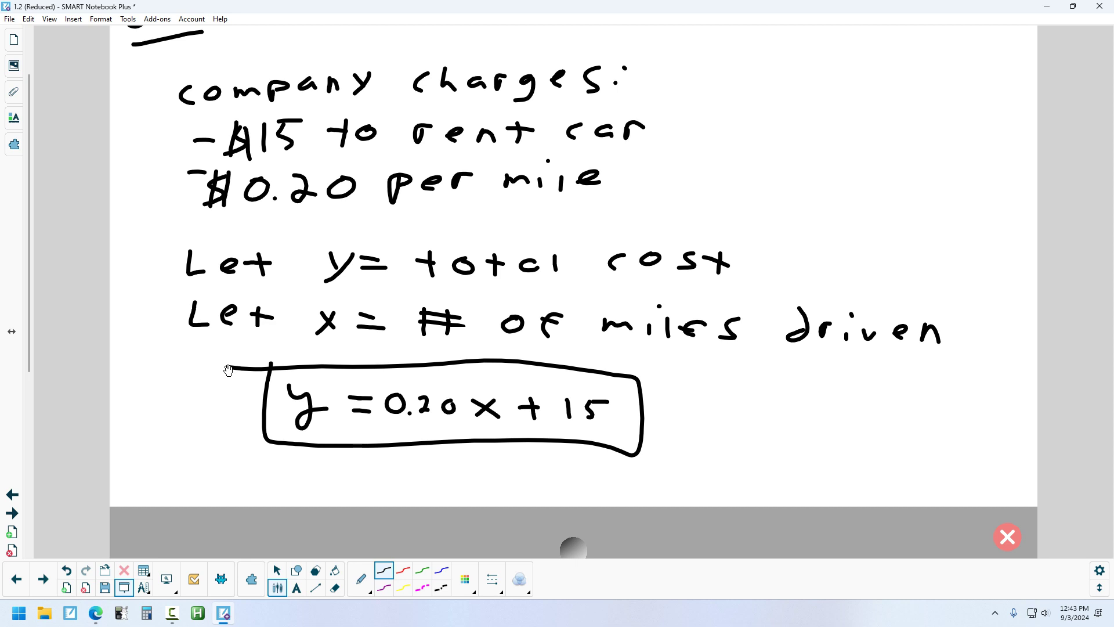
{"action": "left_click_drag", "start_coordinate": [28, 302], "coordinate": [29, 361]}
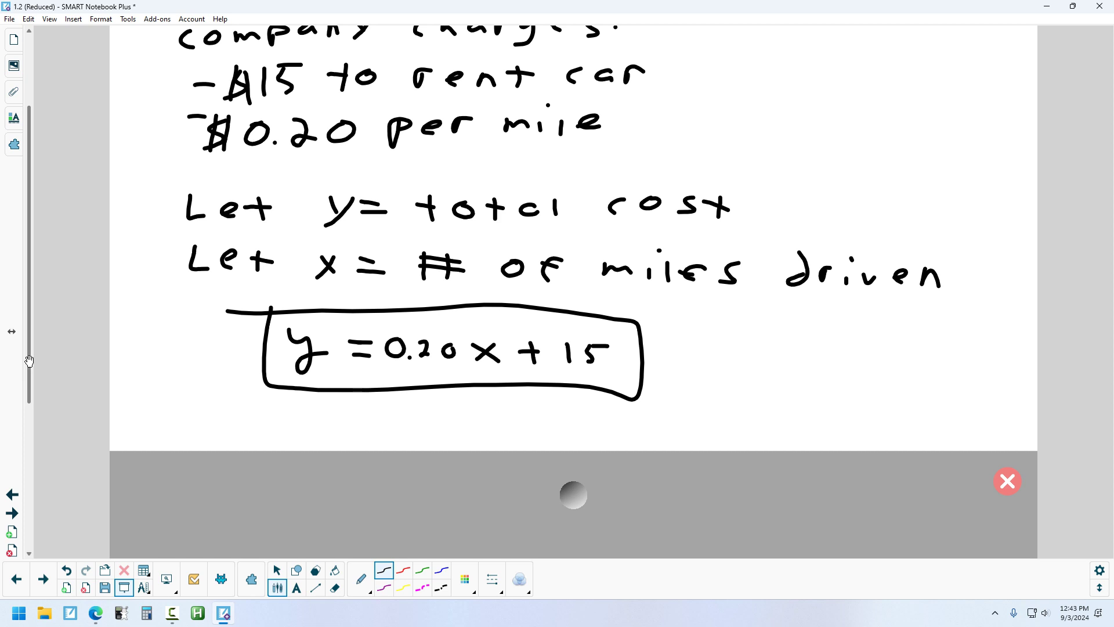
Step: Scroll to the 50-miles question and handwrite 0.20(50) + 15 = after its arrow
{"action": "left_click_drag", "start_coordinate": [29, 360], "coordinate": [29, 462]}
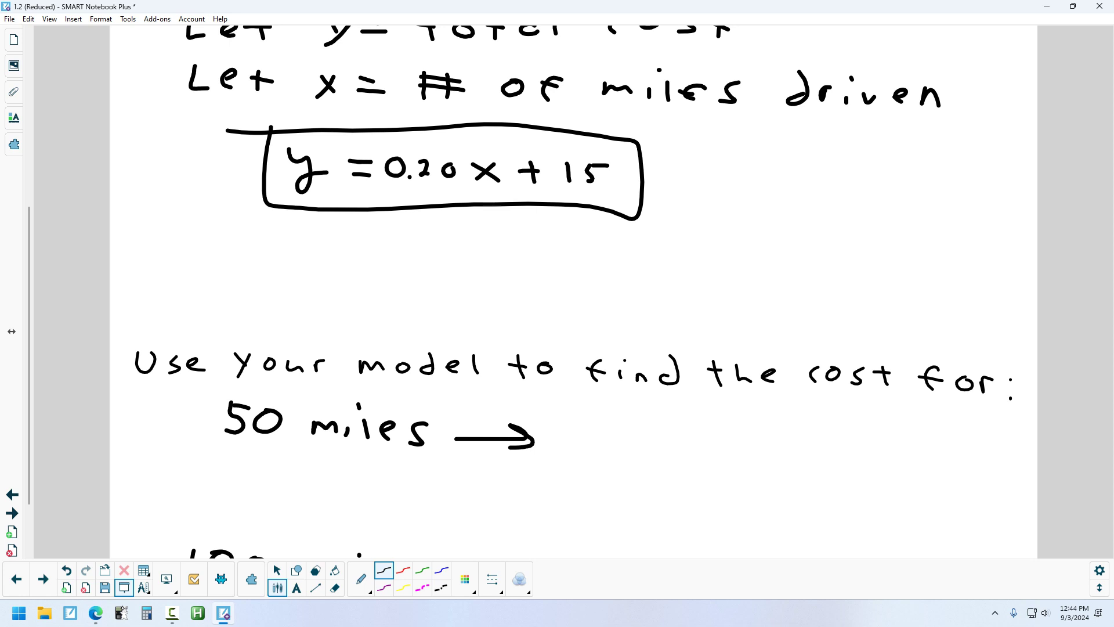
{"action": "scroll", "coordinate": [35, 291], "scroll_direction": "up", "scroll_amount": 1}
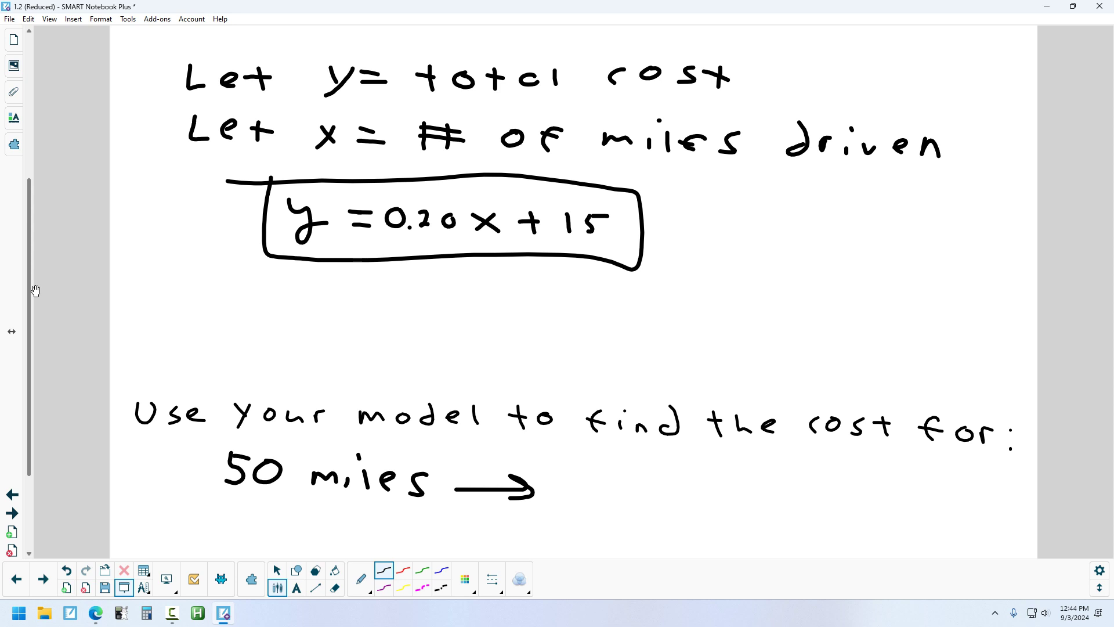
{"action": "scroll", "coordinate": [36, 290], "scroll_direction": "down", "scroll_amount": 1}
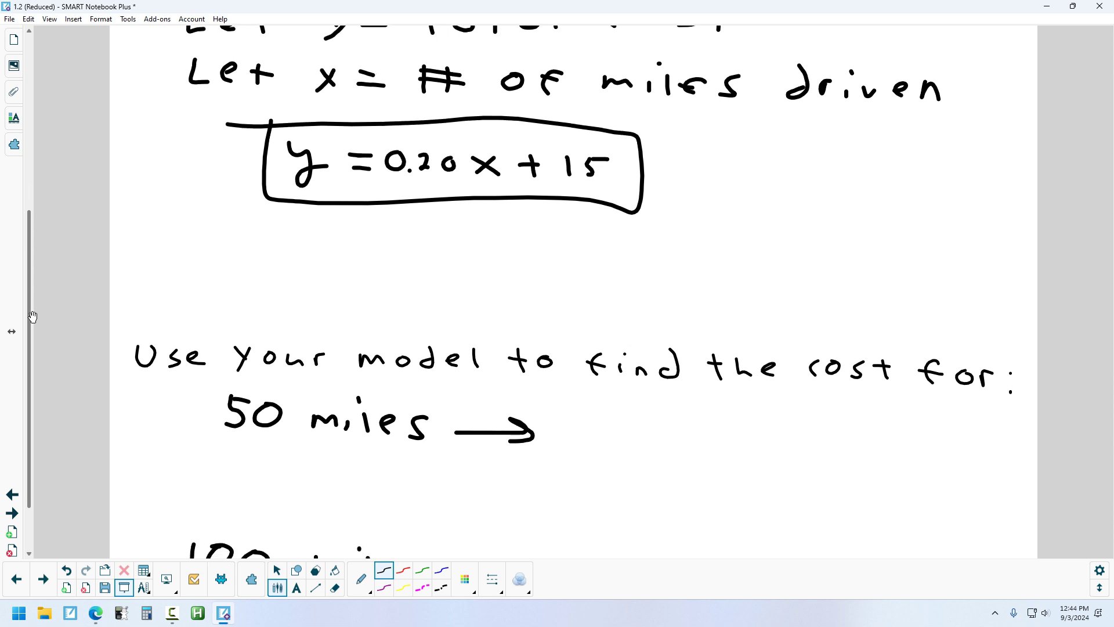
{"action": "mouse_move", "coordinate": [616, 408]}
{"action": "left_mouse_down"}
{"action": "mouse_move", "coordinate": [606, 420]}
{"action": "mouse_move", "coordinate": [621, 407]}
{"action": "mouse_move", "coordinate": [668, 431]}
{"action": "mouse_move", "coordinate": [699, 425]}
{"action": "mouse_move", "coordinate": [735, 446]}
{"action": "left_mouse_up"}
{"action": "left_click", "coordinate": [638, 430]}
{"action": "left_click_drag", "start_coordinate": [738, 419], "coordinate": [765, 425]}
{"action": "left_click_drag", "start_coordinate": [785, 408], "coordinate": [783, 447]}
{"action": "mouse_move", "coordinate": [817, 422]}
{"action": "left_mouse_down"}
{"action": "mouse_move", "coordinate": [819, 444]}
{"action": "mouse_move", "coordinate": [836, 433]}
{"action": "left_mouse_up"}
{"action": "mouse_move", "coordinate": [850, 424]}
{"action": "left_mouse_down"}
{"action": "mouse_move", "coordinate": [849, 447]}
{"action": "mouse_move", "coordinate": [860, 448]}
{"action": "mouse_move", "coordinate": [894, 425]}
{"action": "left_mouse_up"}
{"action": "left_click_drag", "start_coordinate": [918, 436], "coordinate": [933, 448]}
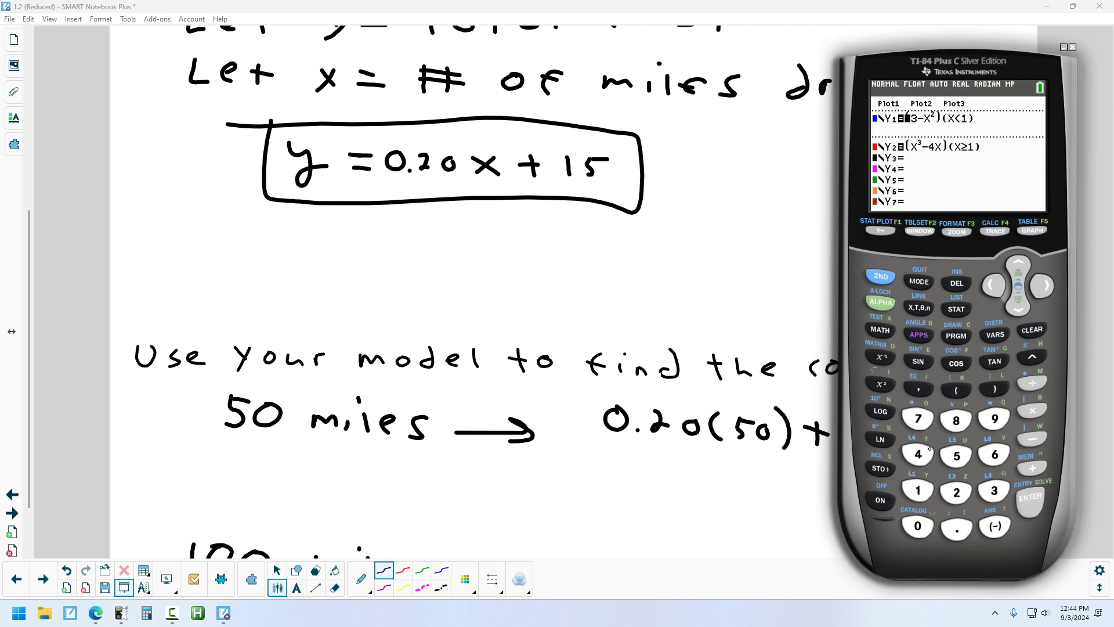
Step: On a cleared TI-84 home screen, key in the expression .5*50+15
{"action": "left_click", "coordinate": [920, 282]}
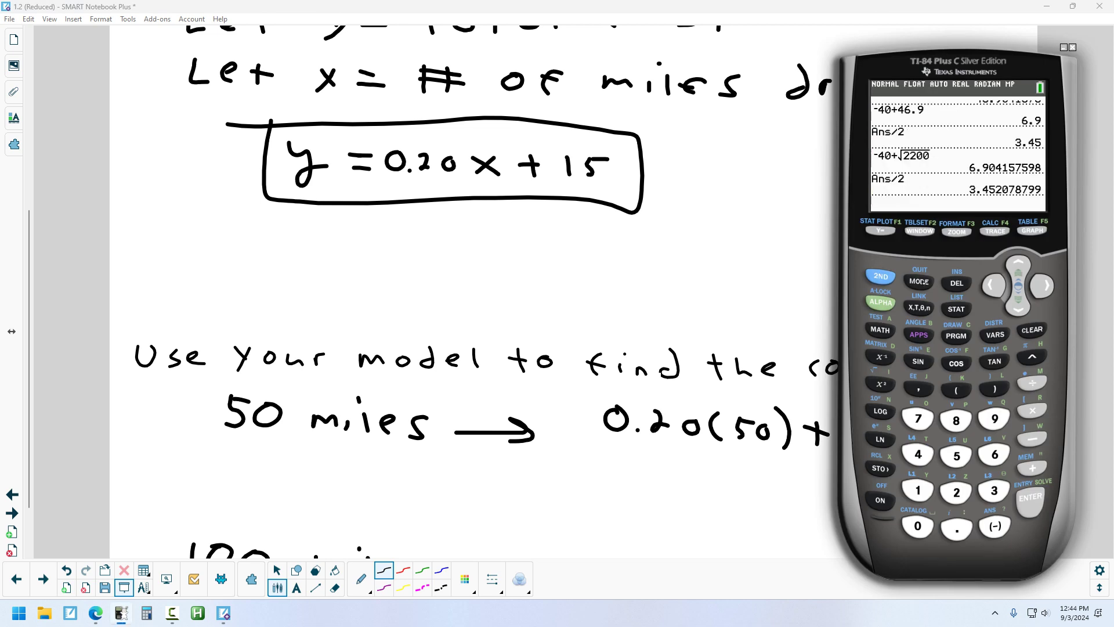
{"action": "left_click", "coordinate": [1032, 330]}
{"action": "left_click", "coordinate": [956, 530]}
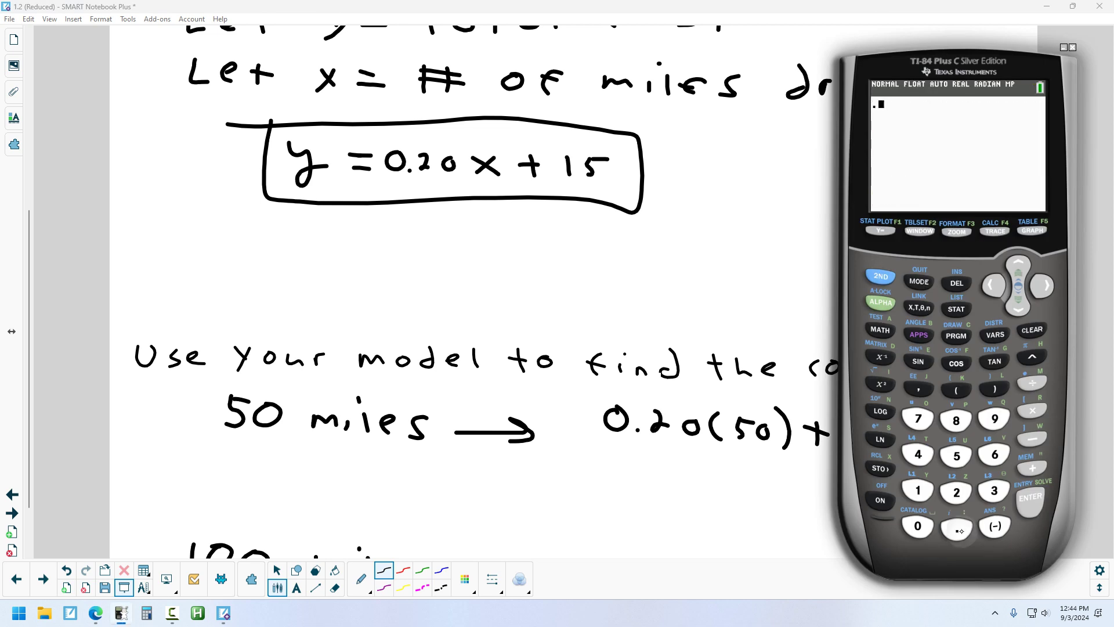
{"action": "left_click", "coordinate": [957, 455]}
{"action": "left_click", "coordinate": [1032, 410]}
{"action": "left_click", "coordinate": [957, 456]}
{"action": "left_click", "coordinate": [918, 525]}
{"action": "left_click", "coordinate": [1032, 468]}
{"action": "left_click", "coordinate": [918, 490]}
{"action": "left_click", "coordinate": [957, 455]}
Step: Correct the coefficient to .2 and evaluate .2*50+15, giving 25
{"action": "left_click", "coordinate": [993, 283]}
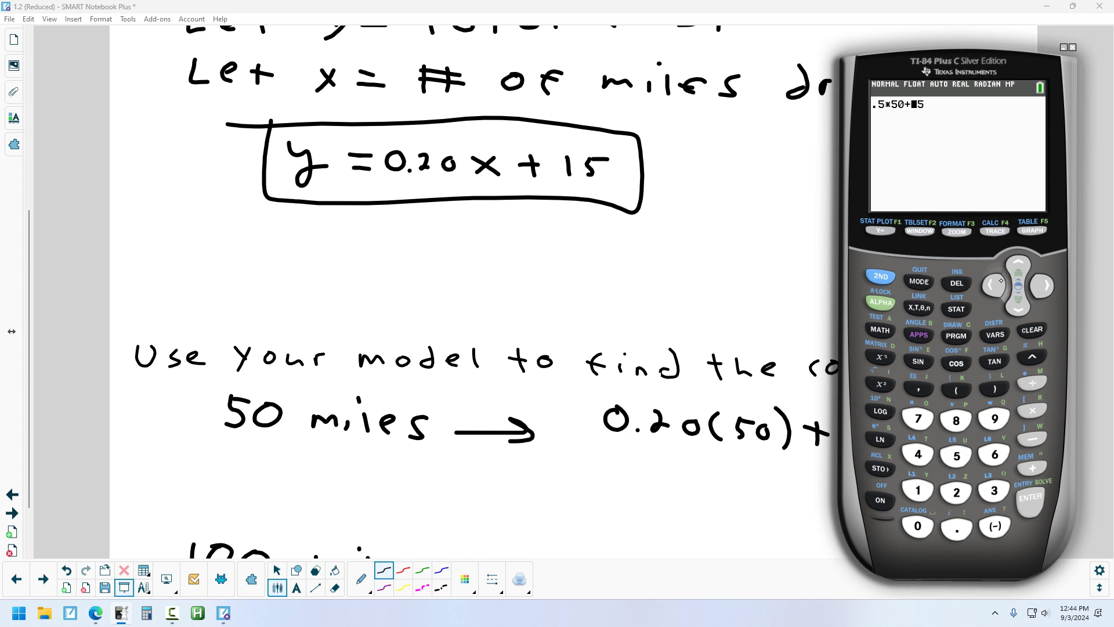
{"action": "left_click", "coordinate": [994, 281]}
{"action": "left_click", "coordinate": [957, 492]}
{"action": "left_click", "coordinate": [1031, 497]}
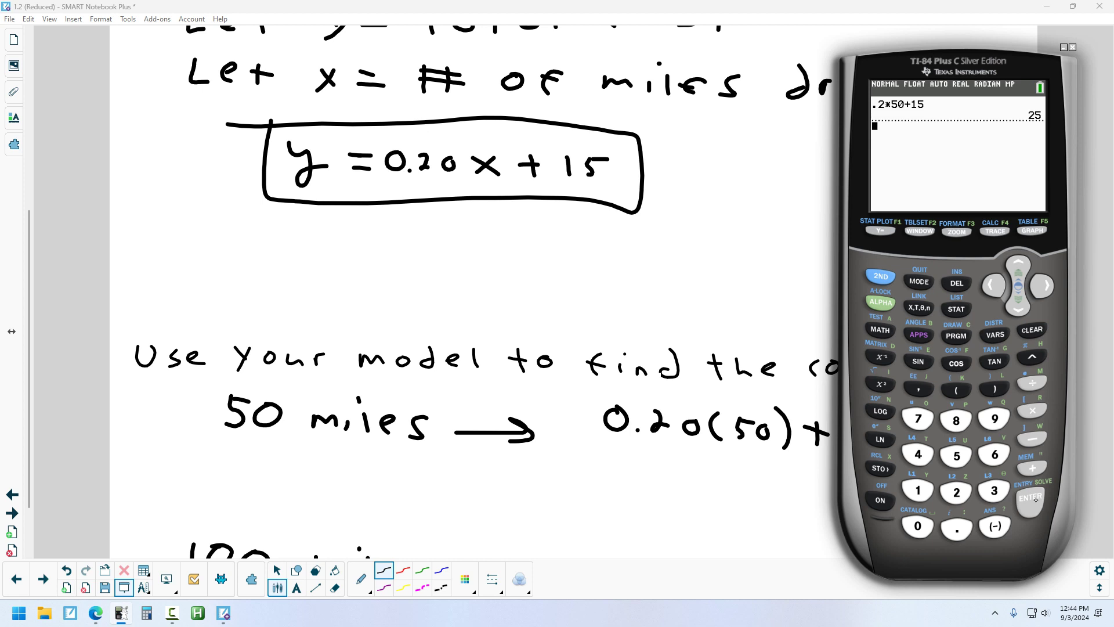
Step: Close the TI-84 emulator to show the worked page with 0.20(50) + 15 = again
{"action": "left_click", "coordinate": [790, 573]}
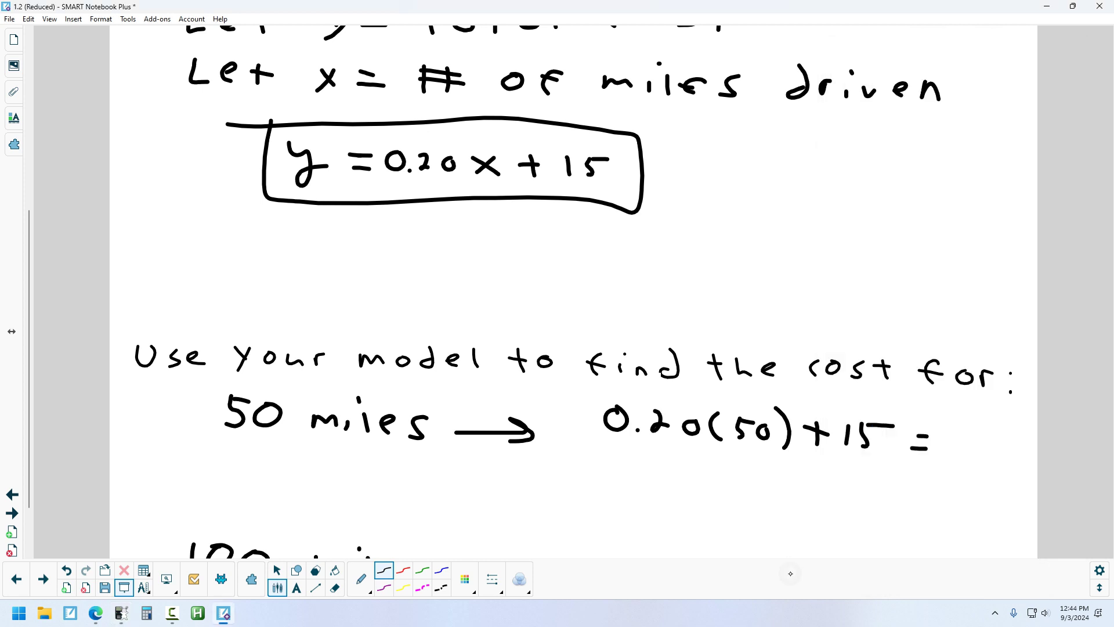